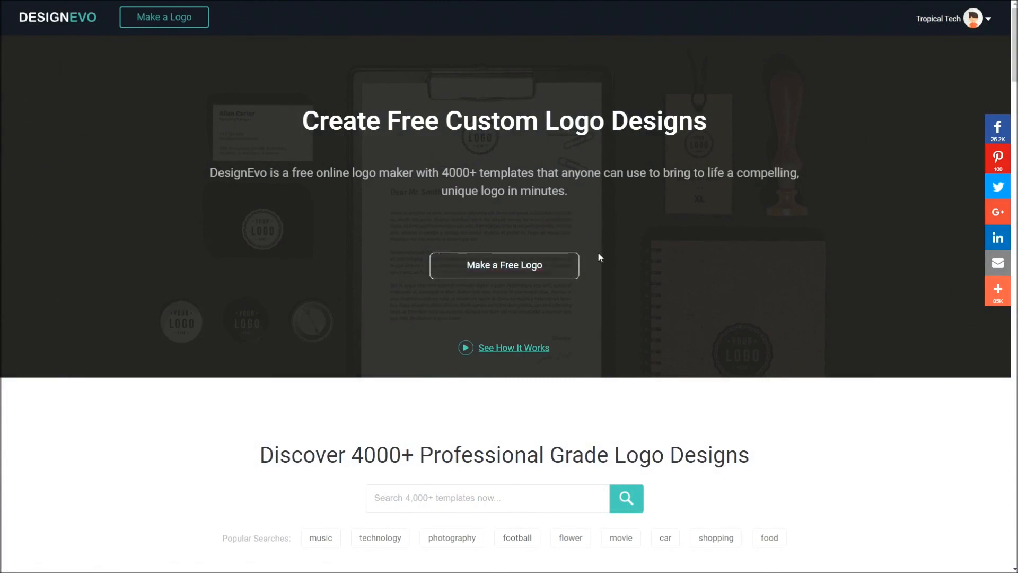
# Start making a free logo and look through the Popular template designs
pyautogui.click(553, 265)
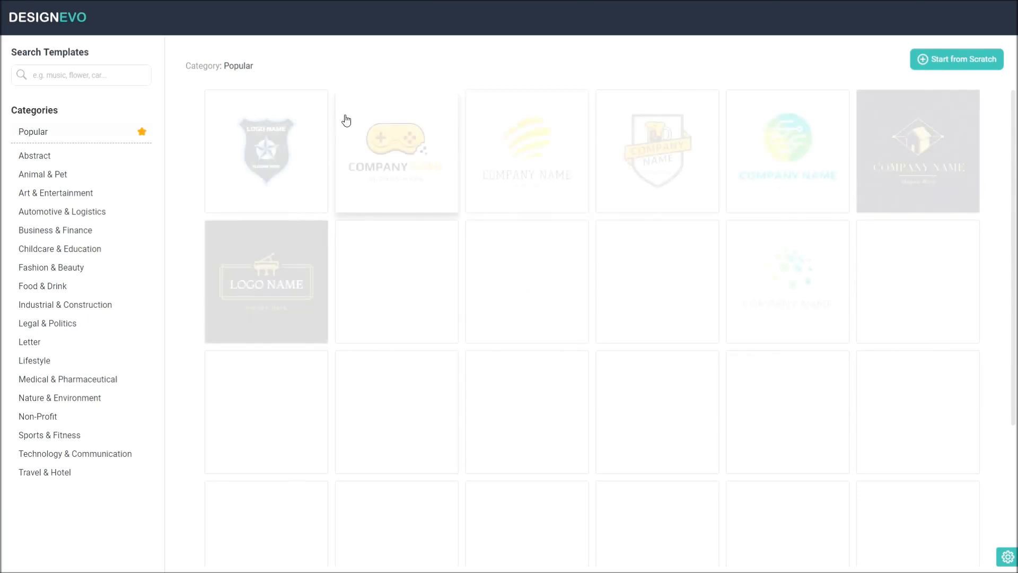
pyautogui.scroll(-2, 566, 113)
pyautogui.scroll(-2, 532, 118)
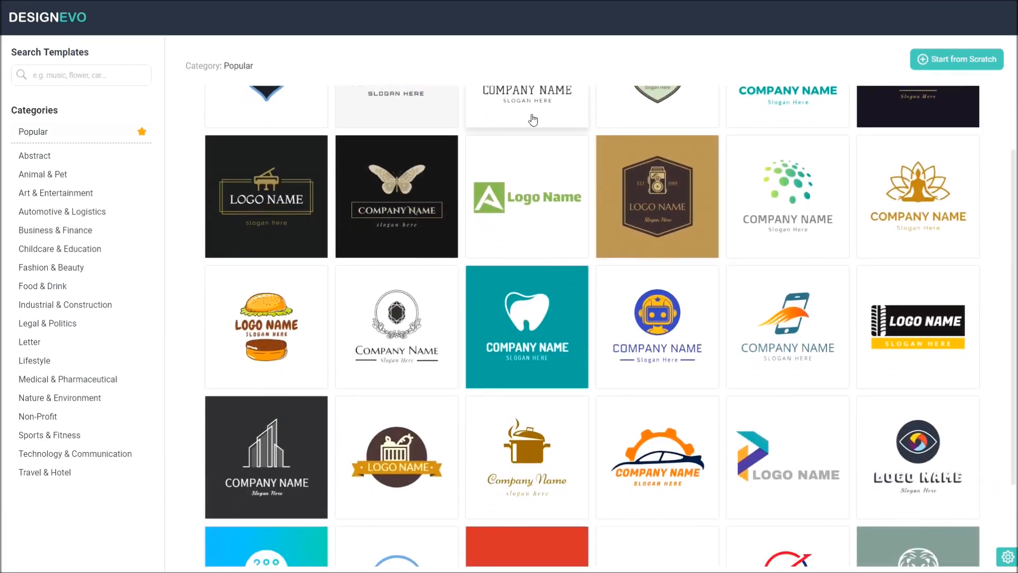
pyautogui.scroll(-3, 557, 234)
pyautogui.scroll(-3, 559, 237)
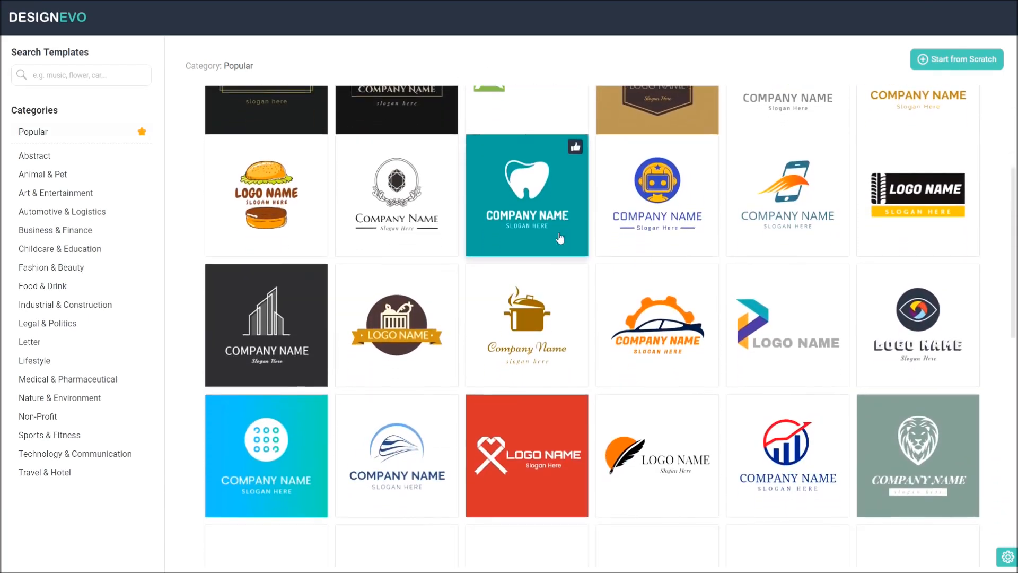
pyautogui.scroll(-5, 630, 227)
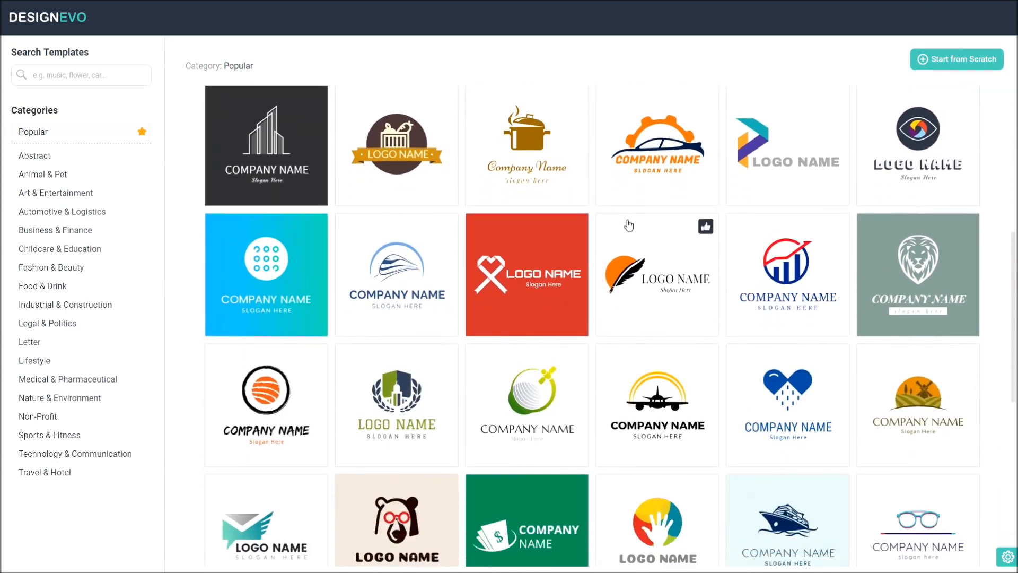
pyautogui.scroll(-4, 634, 234)
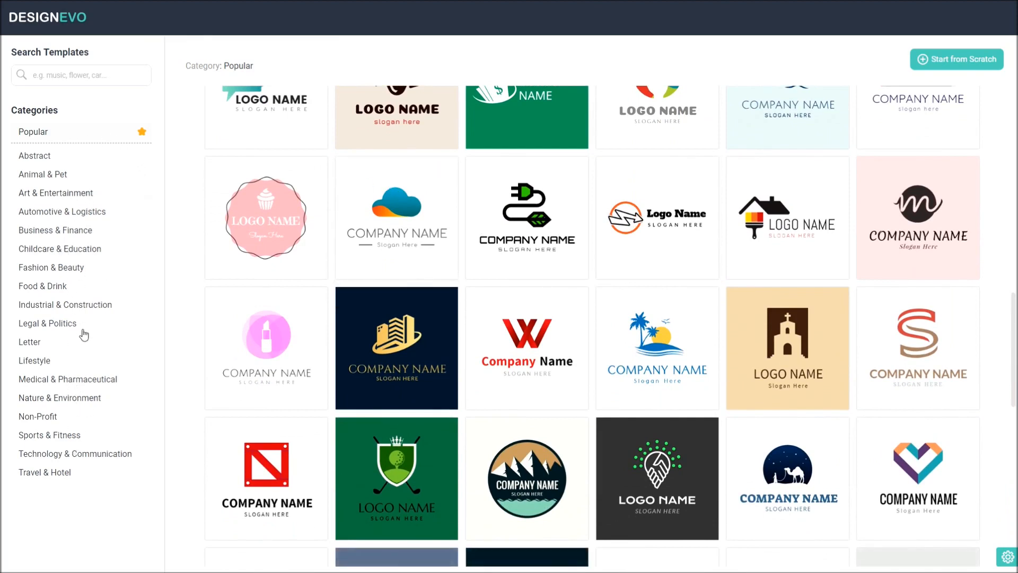
pyautogui.scroll(6, 191, 256)
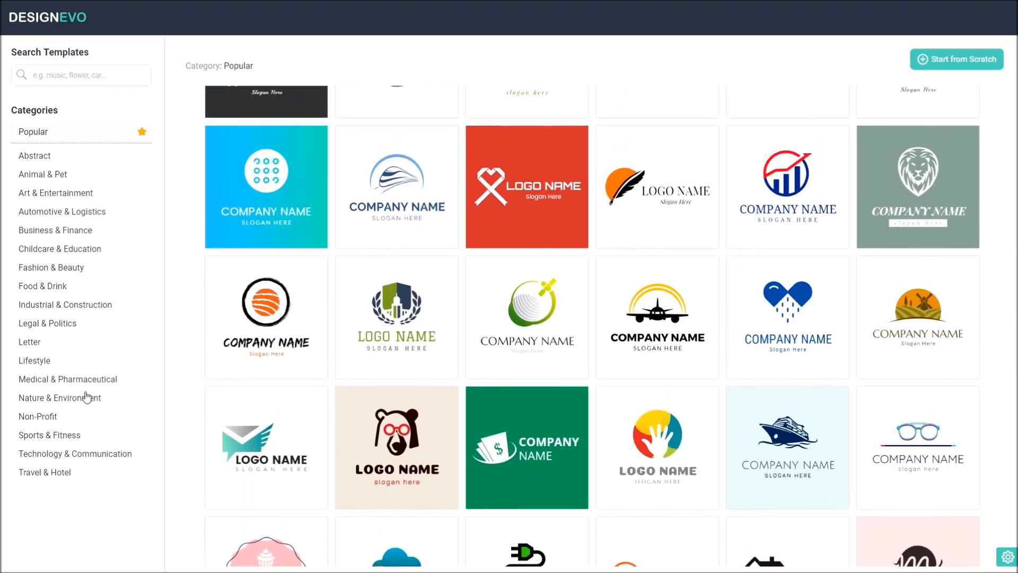
# Choose the blue striped globe template from the Technology & Communication category, skipping the company name and slogan entry
pyautogui.click(80, 454)
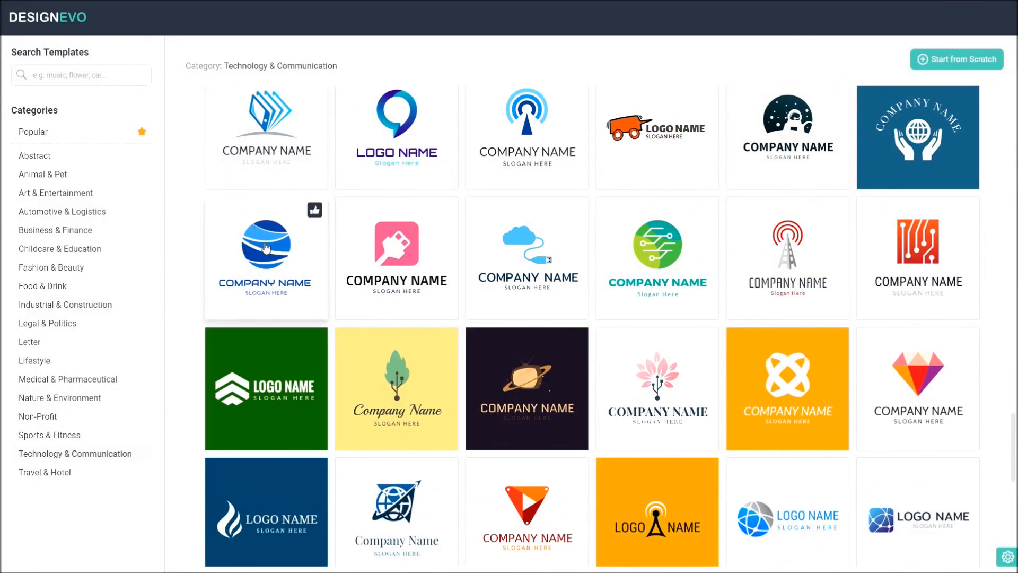
pyautogui.click(263, 245)
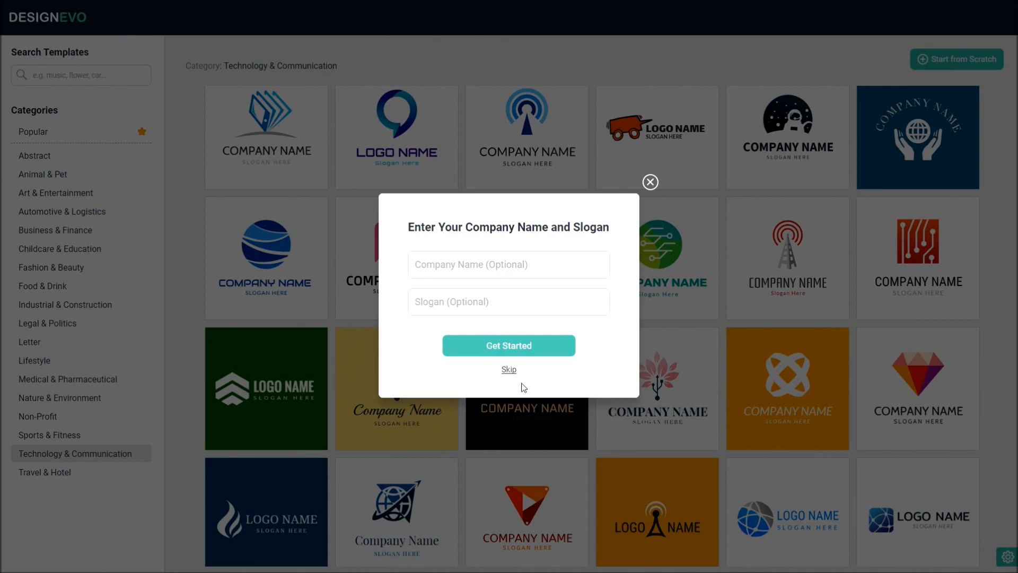
pyautogui.click(461, 267)
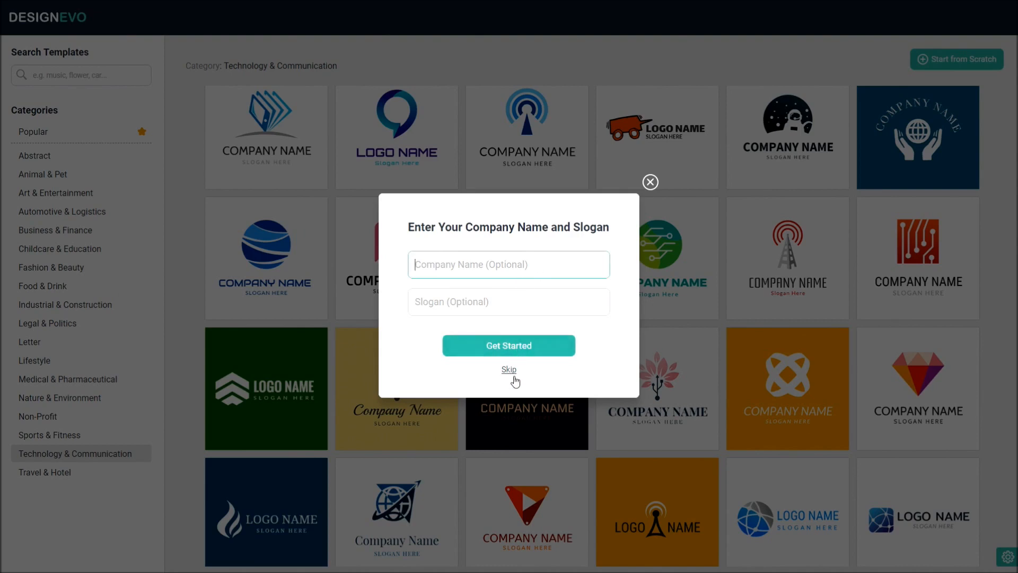
pyautogui.click(483, 301)
pyautogui.click(509, 370)
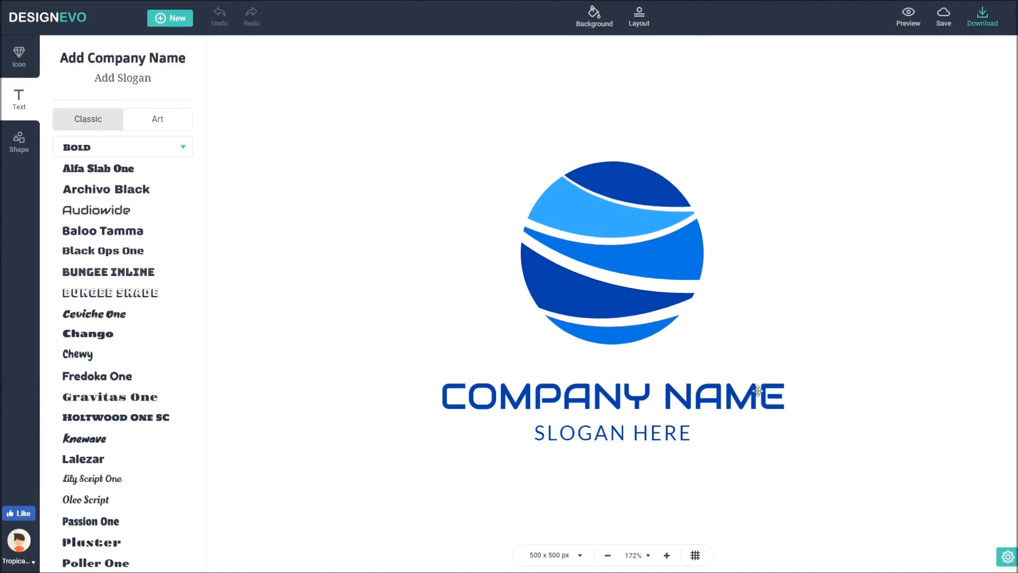
pyautogui.click(714, 405)
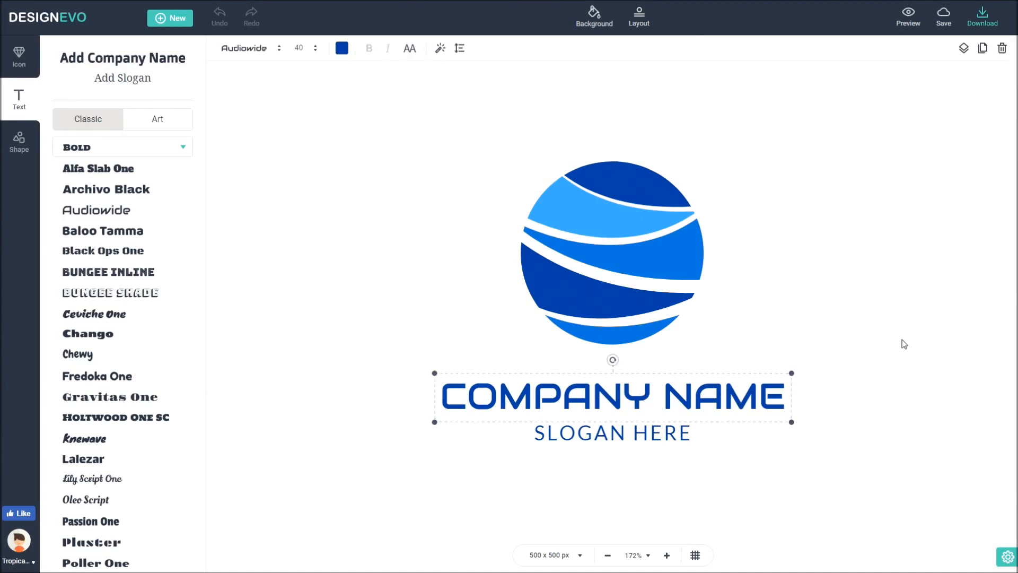
pyautogui.click(778, 334)
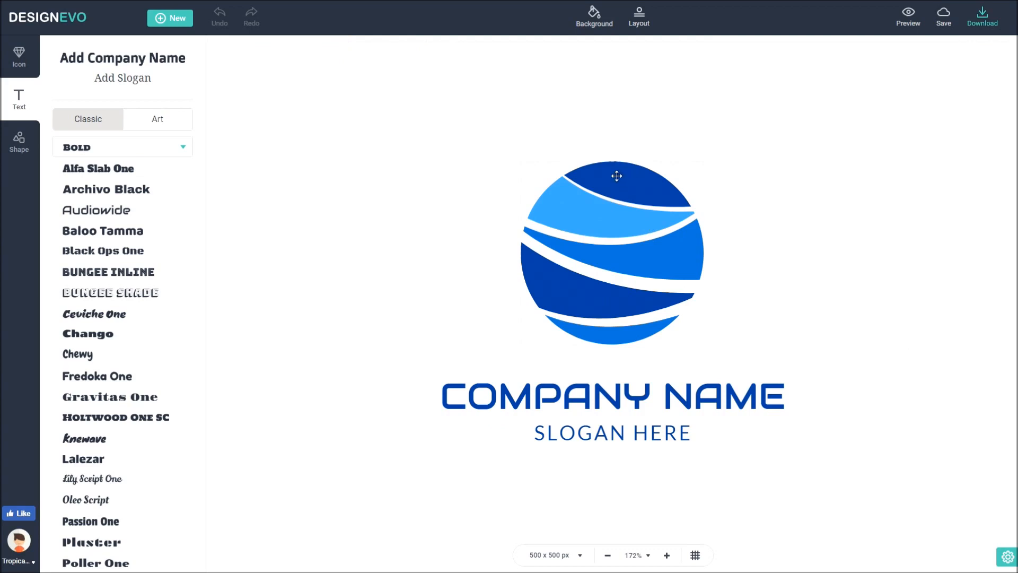
pyautogui.click(617, 176)
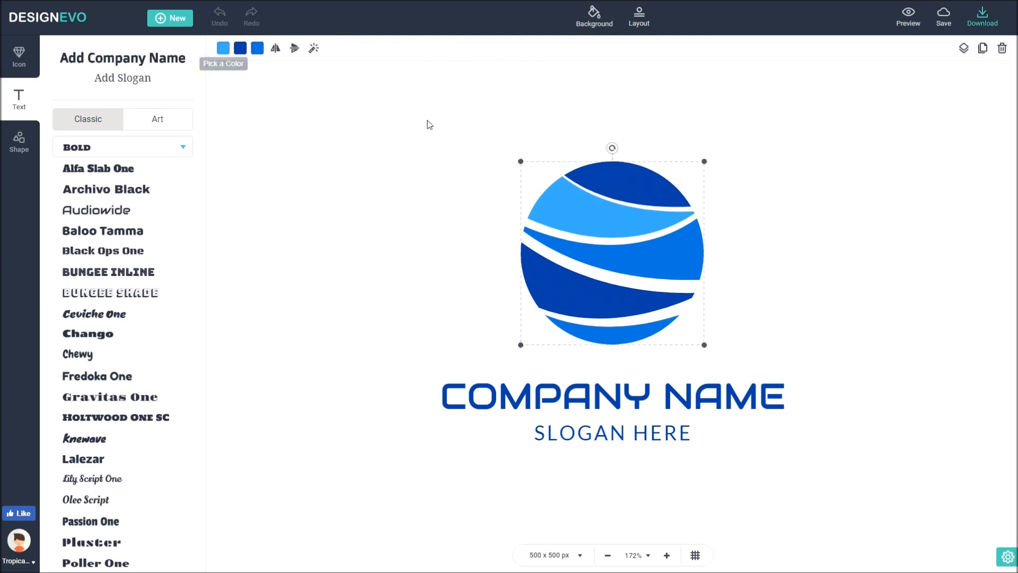
pyautogui.click(413, 210)
# Recolor the globe icon's light blue band to pure red, FF0000
pyautogui.click(668, 206)
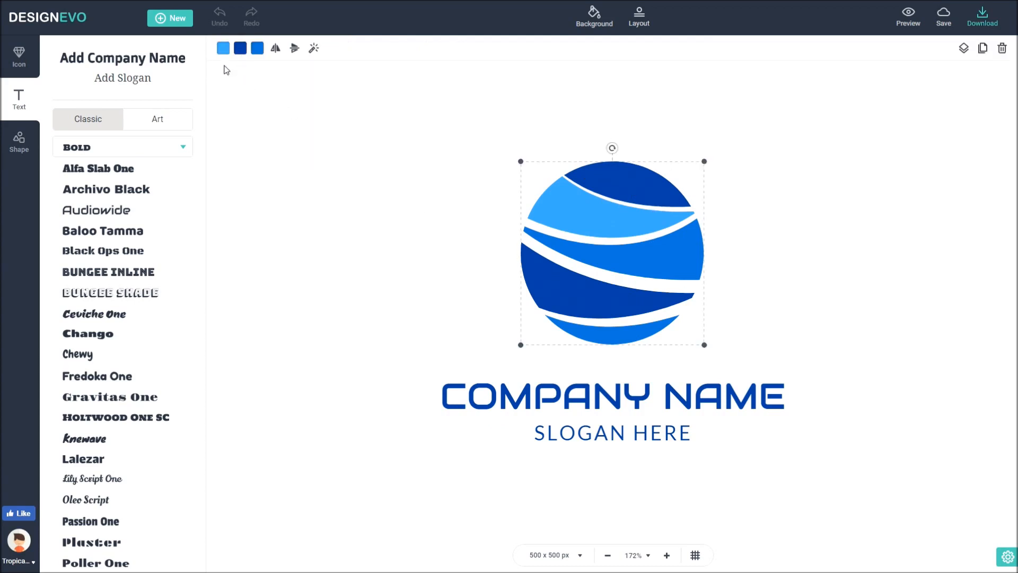
pyautogui.click(223, 48)
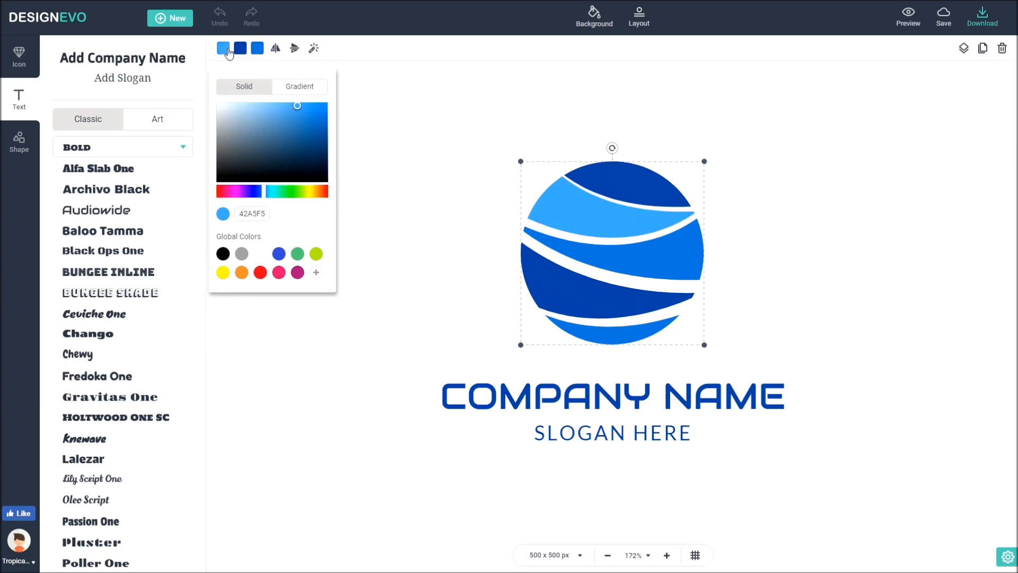
pyautogui.moveTo(313, 196); pyautogui.dragTo(345, 197)
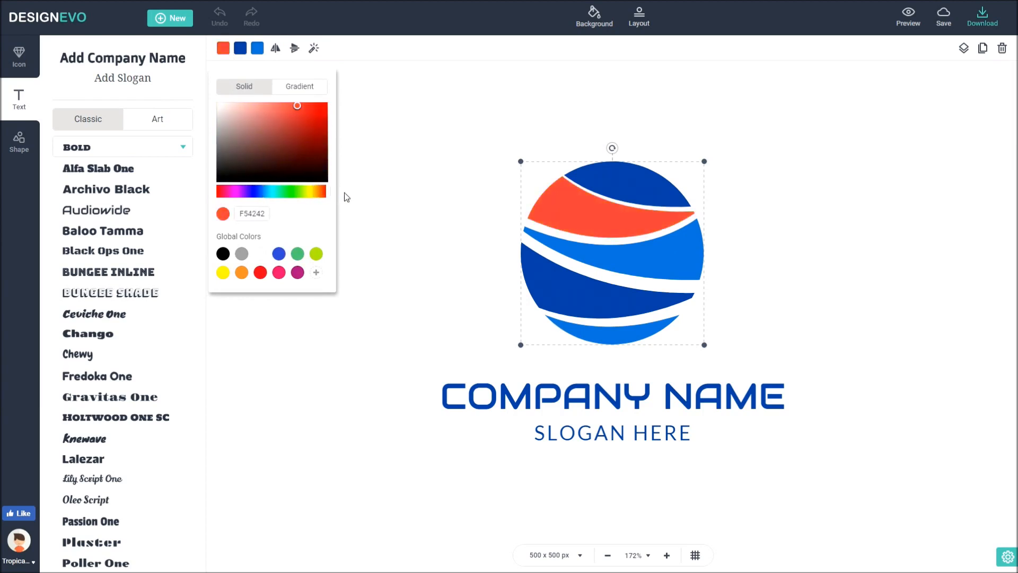
pyautogui.moveTo(311, 113); pyautogui.dragTo(349, 95)
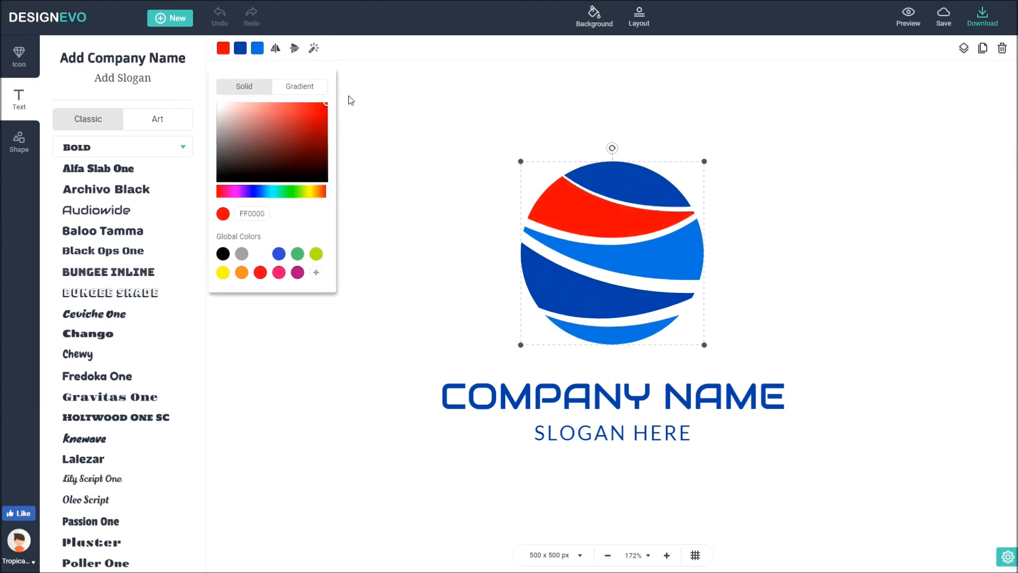
pyautogui.click(326, 125)
pyautogui.moveTo(323, 193); pyautogui.dragTo(329, 193)
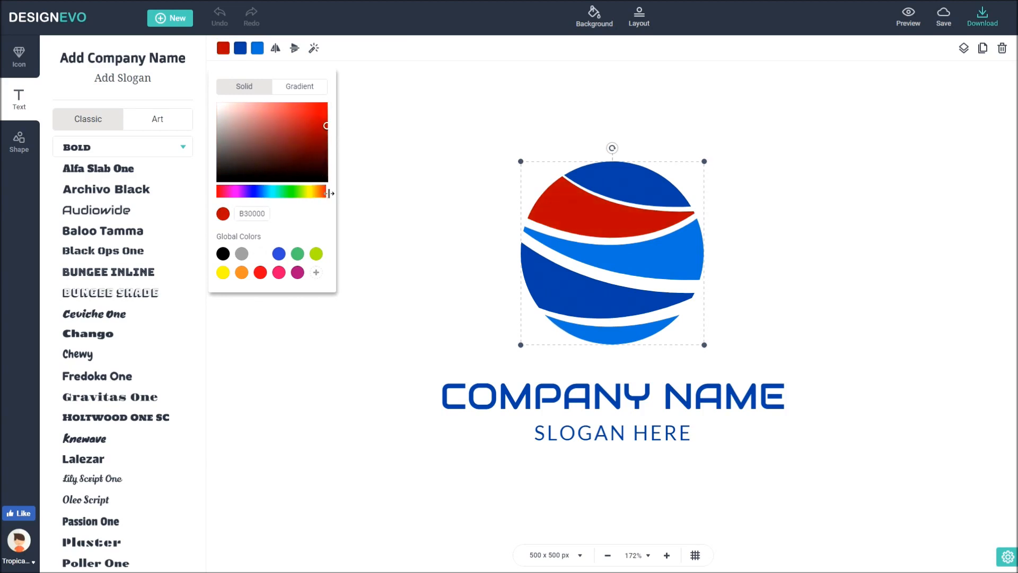
pyautogui.moveTo(325, 126); pyautogui.dragTo(340, 86)
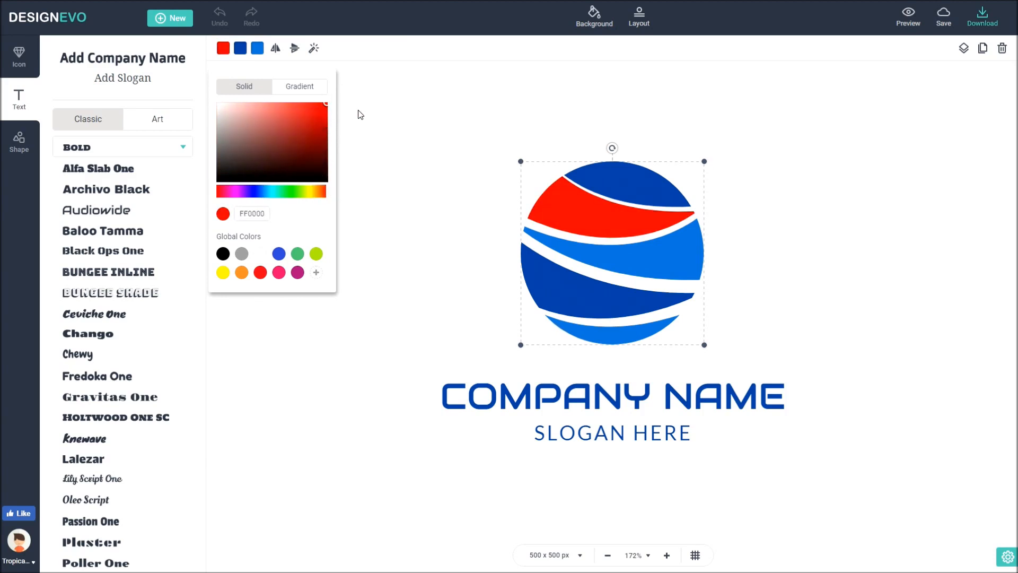
pyautogui.click(593, 255)
# Recolor the globe's medium blue bands to red-orange FF4200 and its dark blue bands to a bright yellow-orange
pyautogui.click(257, 48)
pyautogui.moveTo(339, 190)
pyautogui.mouseDown()
pyautogui.moveTo(354, 190)
pyautogui.moveTo(350, 168)
pyautogui.moveTo(379, 97)
pyautogui.mouseUp()
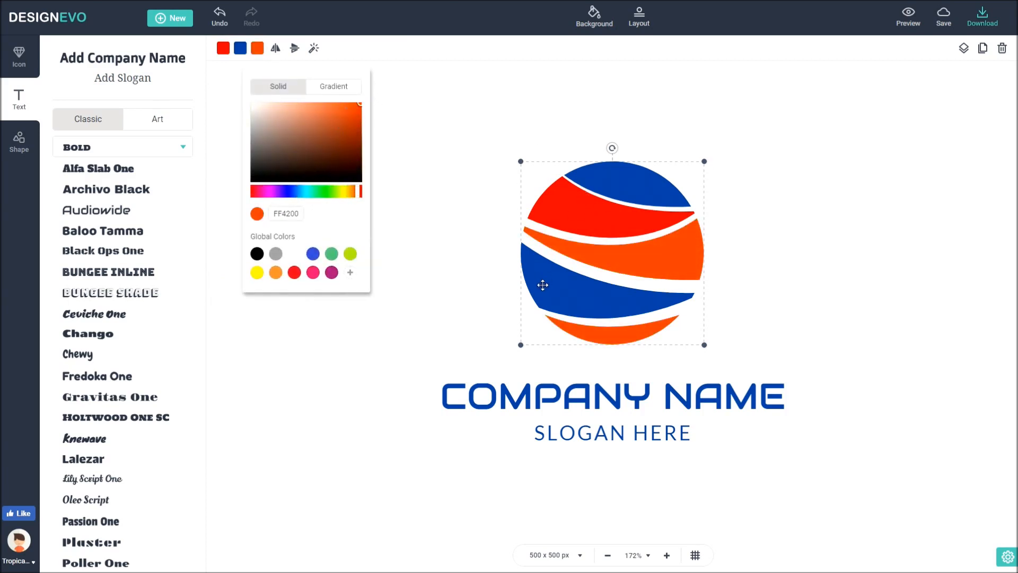
pyautogui.click(240, 48)
pyautogui.click(326, 192)
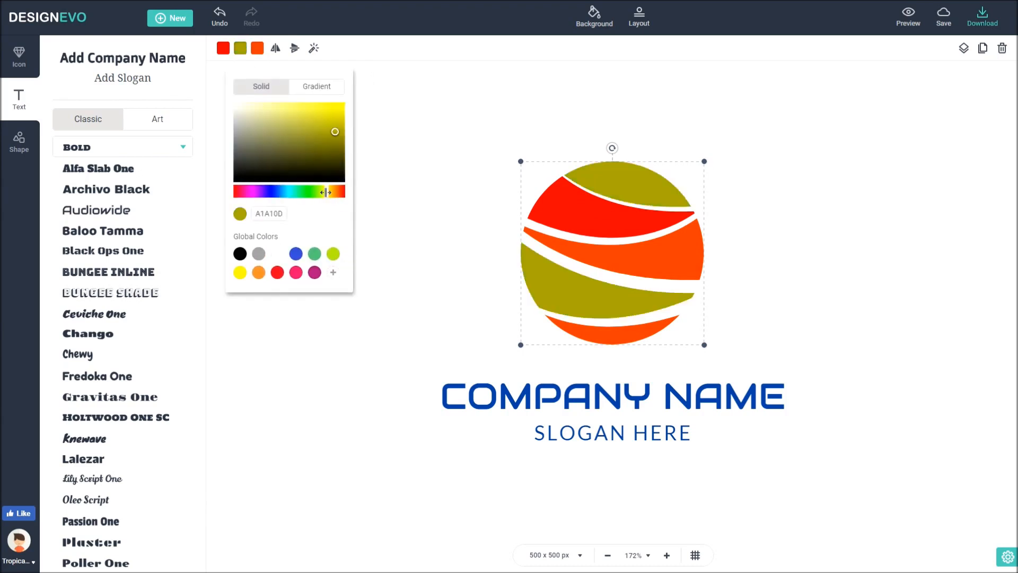
pyautogui.moveTo(327, 123); pyautogui.dragTo(343, 104)
pyautogui.moveTo(316, 189); pyautogui.dragTo(334, 189)
pyautogui.click(387, 274)
pyautogui.click(422, 484)
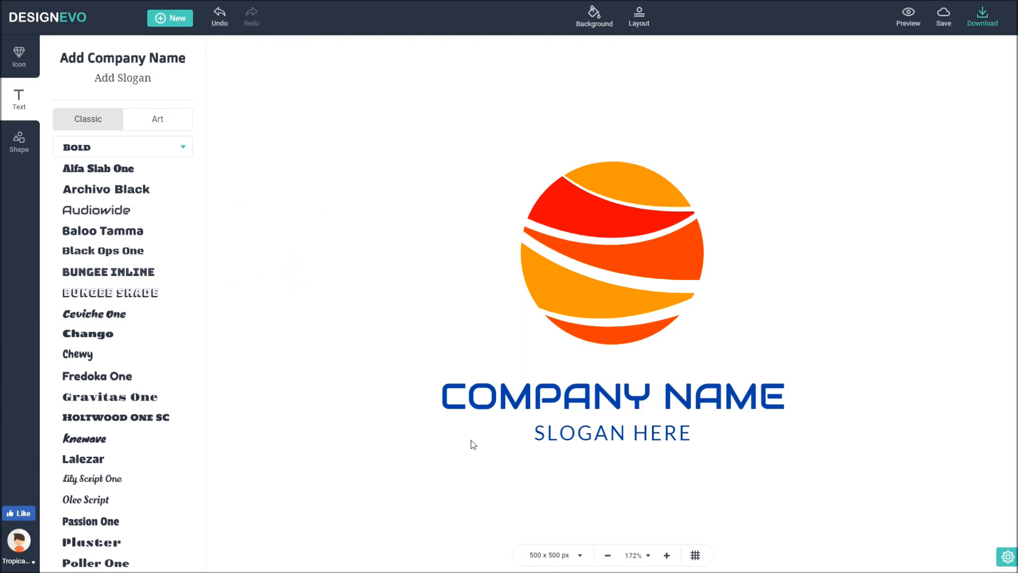
# Change the COMPANY NAME text color to bright orange, FF4900
pyautogui.click(568, 393)
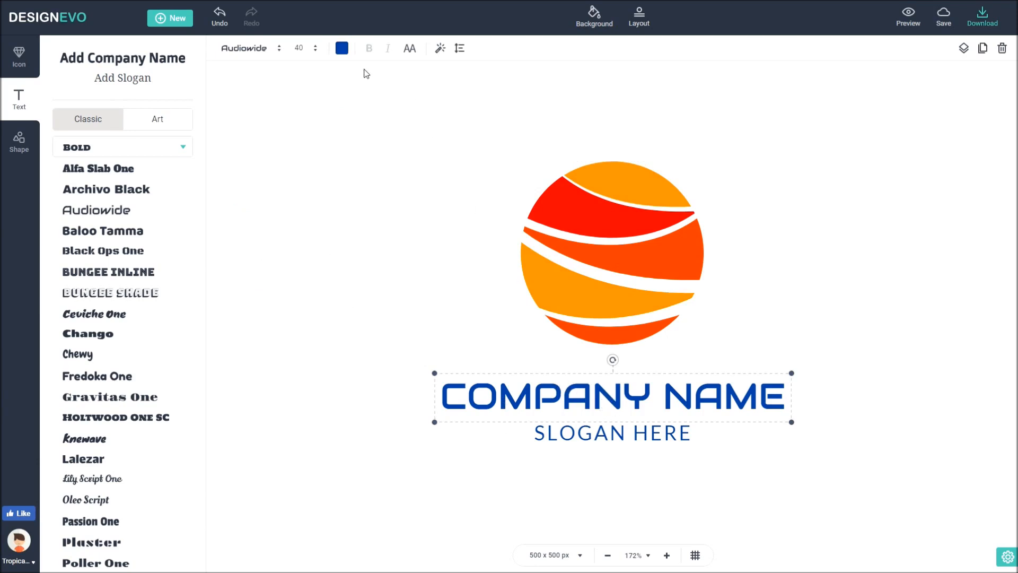
pyautogui.click(342, 49)
pyautogui.moveTo(431, 170); pyautogui.dragTo(441, 168)
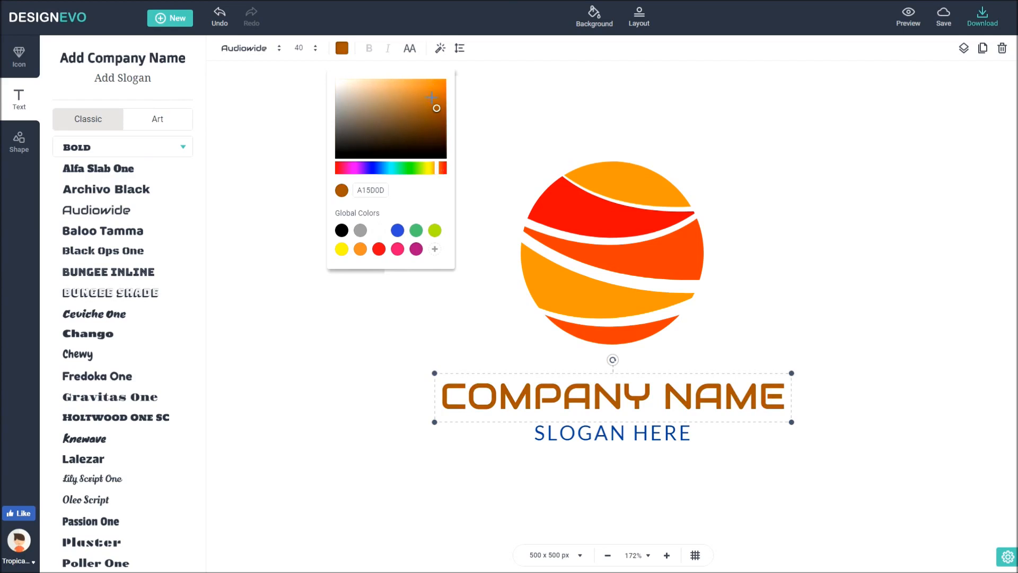
pyautogui.moveTo(433, 94); pyautogui.dragTo(487, 68)
pyautogui.moveTo(436, 167); pyautogui.dragTo(442, 167)
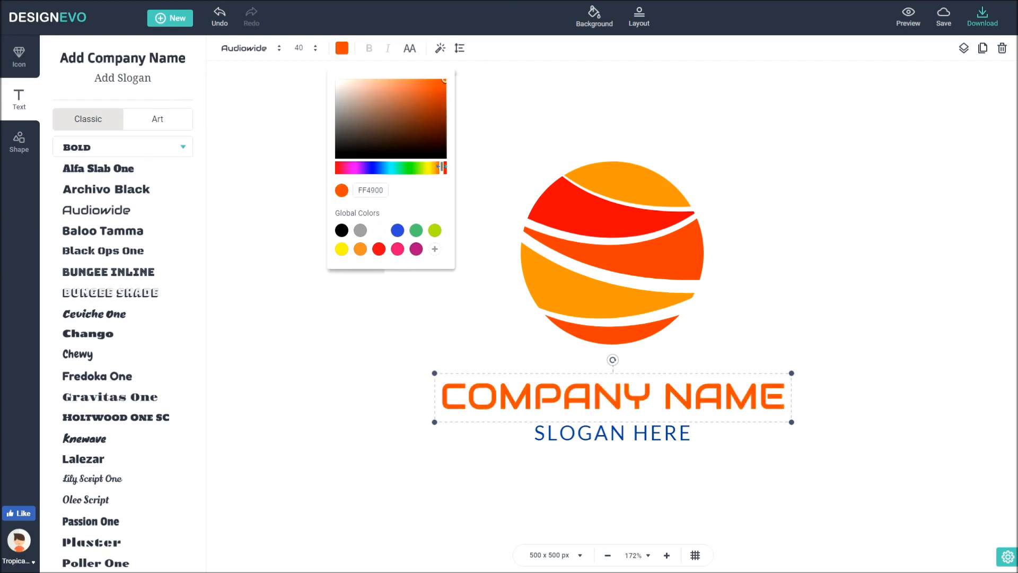
pyautogui.click(498, 446)
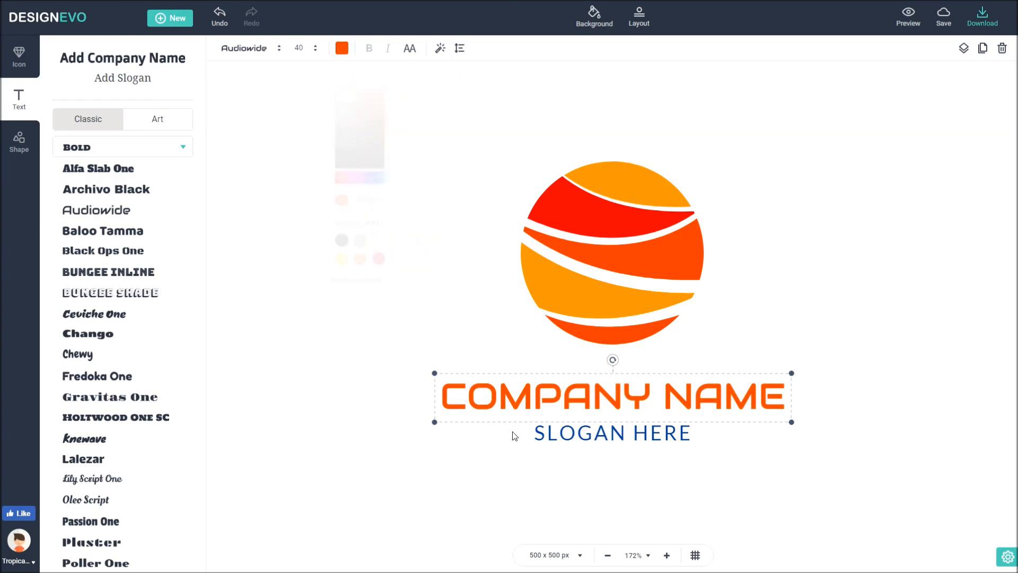
# Change the SLOGAN HERE text color to red-orange, FF3A00
pyautogui.click(550, 441)
pyautogui.moveTo(551, 434); pyautogui.dragTo(550, 431)
pyautogui.click(343, 49)
pyautogui.moveTo(430, 168); pyautogui.dragTo(462, 168)
pyautogui.click(440, 116)
pyautogui.moveTo(459, 110); pyautogui.dragTo(470, 68)
pyautogui.click(383, 440)
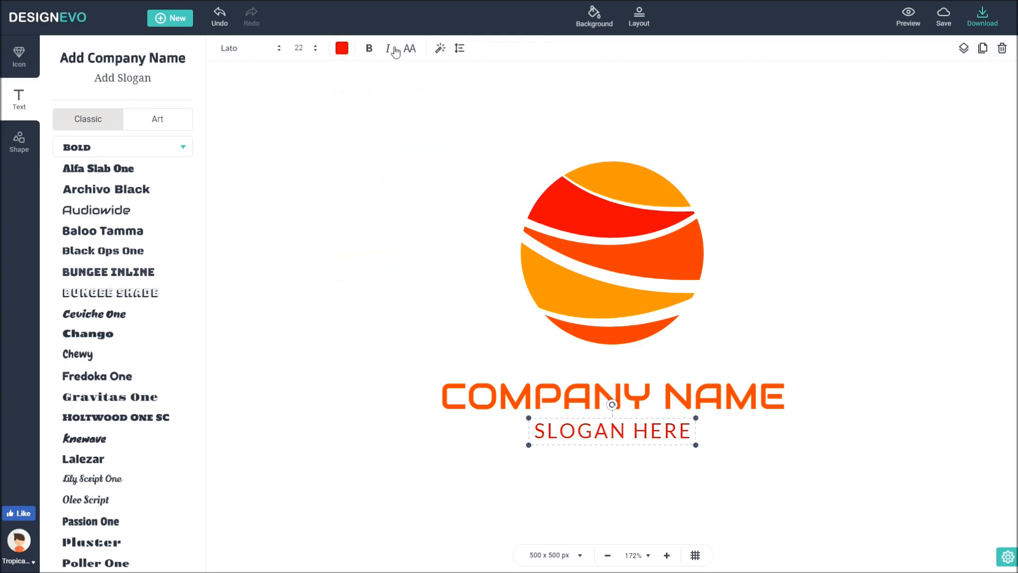
pyautogui.click(345, 49)
pyautogui.moveTo(435, 167); pyautogui.dragTo(443, 167)
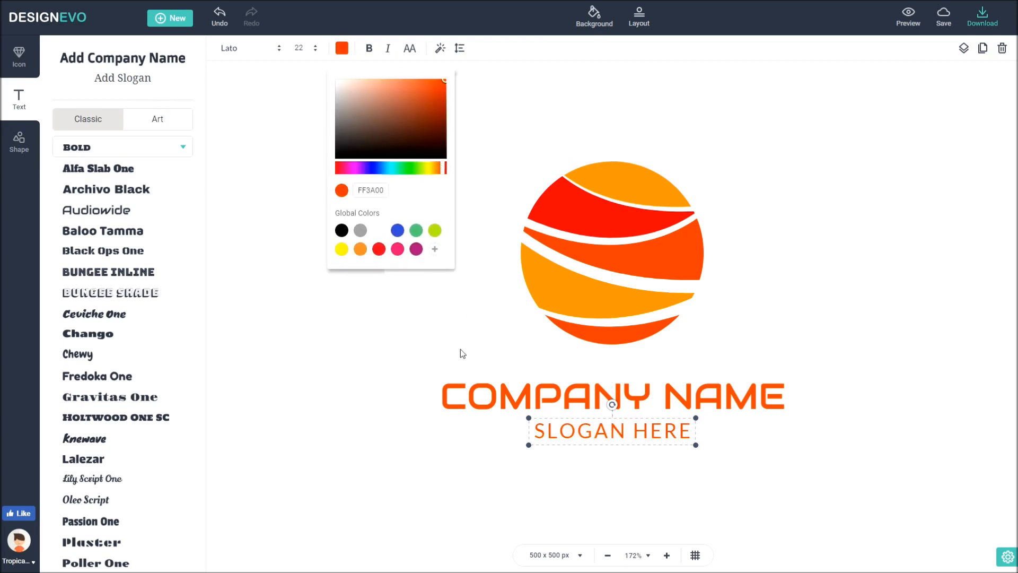
pyautogui.click(623, 446)
# Move the globe and company name up and slightly left, and center the slogan beneath them at about 141,371
pyautogui.moveTo(636, 406); pyautogui.dragTo(617, 392)
pyautogui.moveTo(642, 265); pyautogui.dragTo(616, 252)
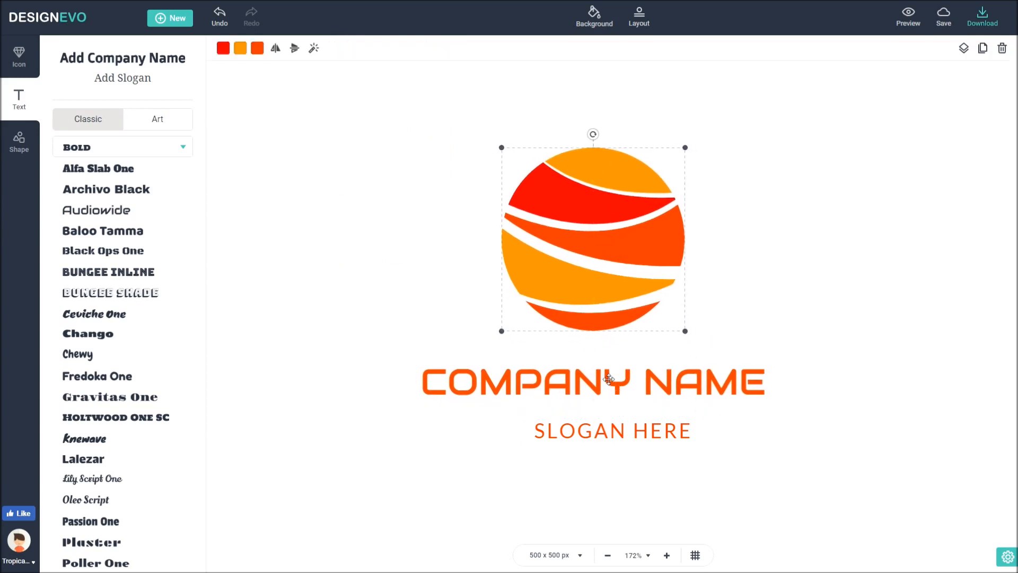
pyautogui.moveTo(609, 379); pyautogui.dragTo(612, 378)
pyautogui.moveTo(618, 280); pyautogui.dragTo(621, 281)
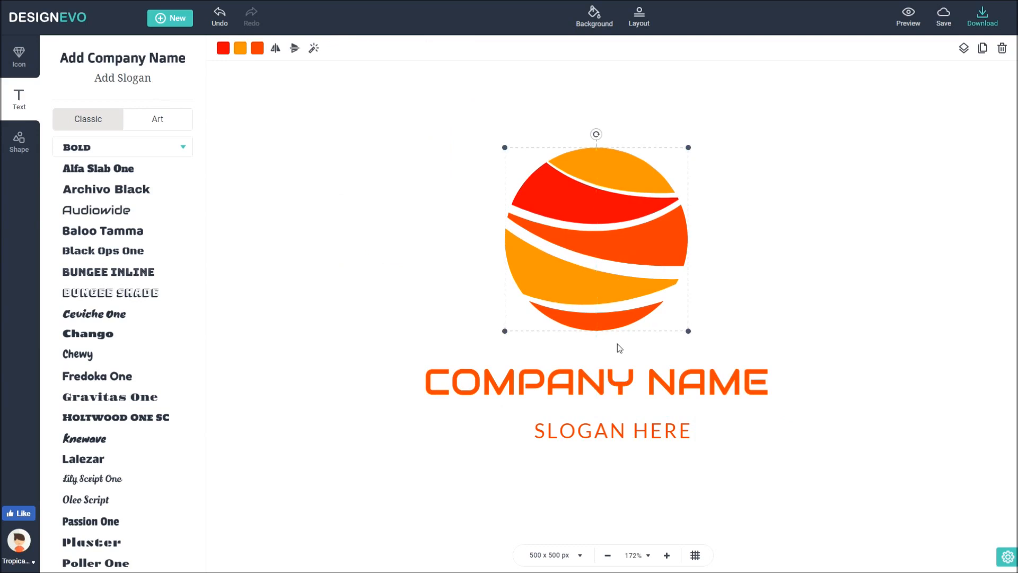
pyautogui.moveTo(618, 387); pyautogui.dragTo(618, 384)
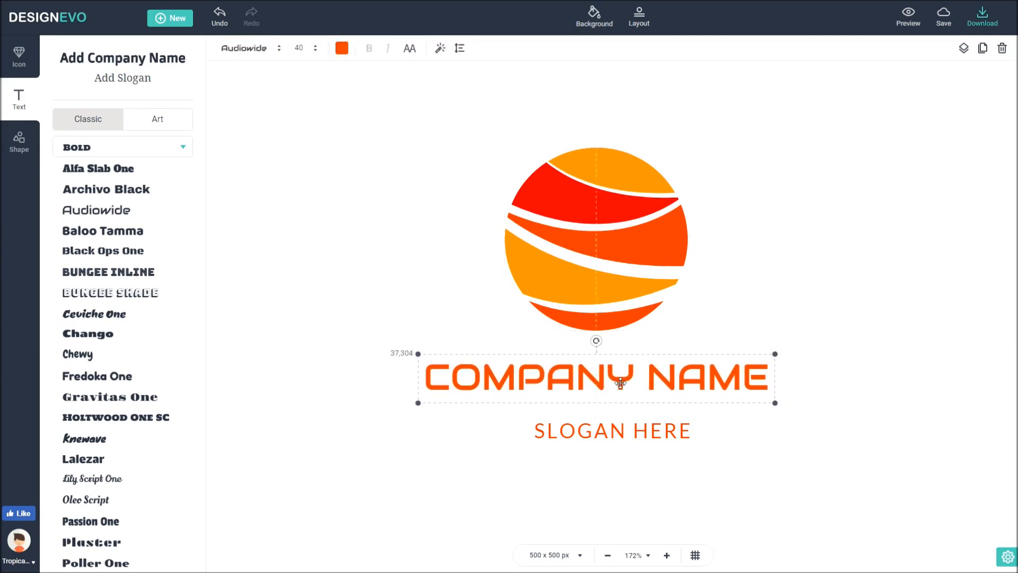
pyautogui.moveTo(618, 431); pyautogui.dragTo(601, 427)
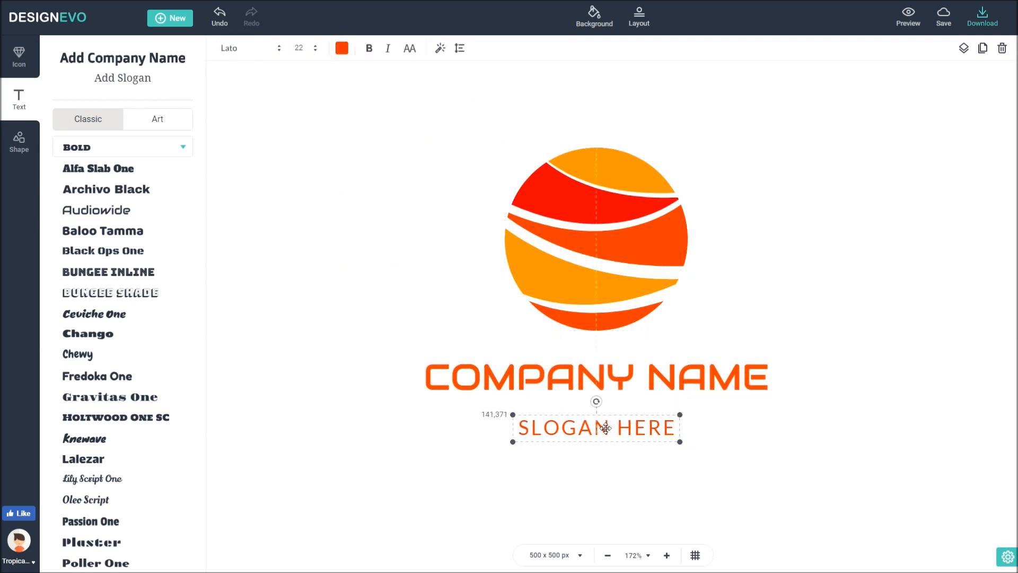
pyautogui.click(898, 473)
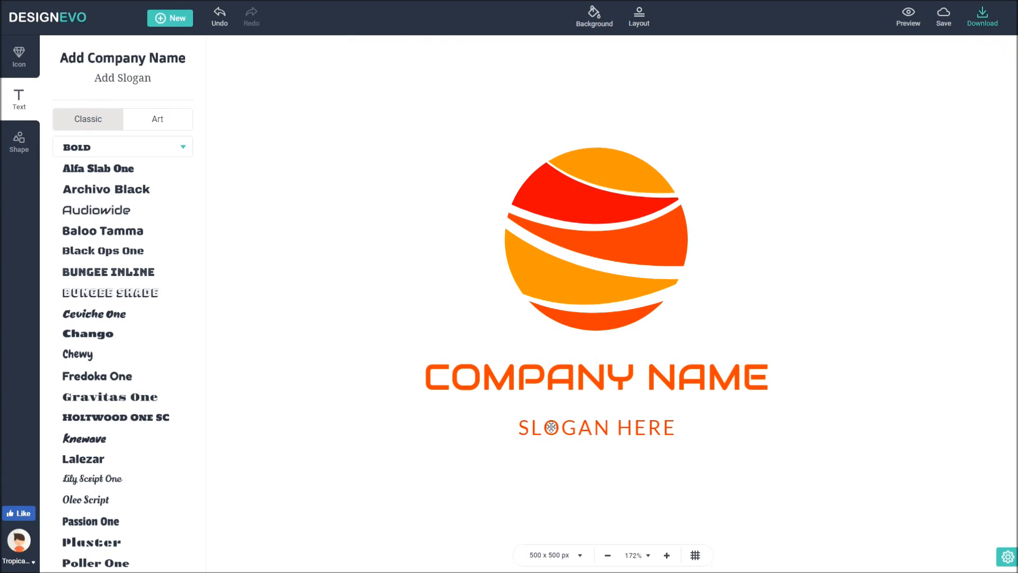
# Try the blue-and-red Shrikhand, yellow-and-brown Molle and cyan Coiny art styles on the COMPANY NAME text
pyautogui.click(583, 393)
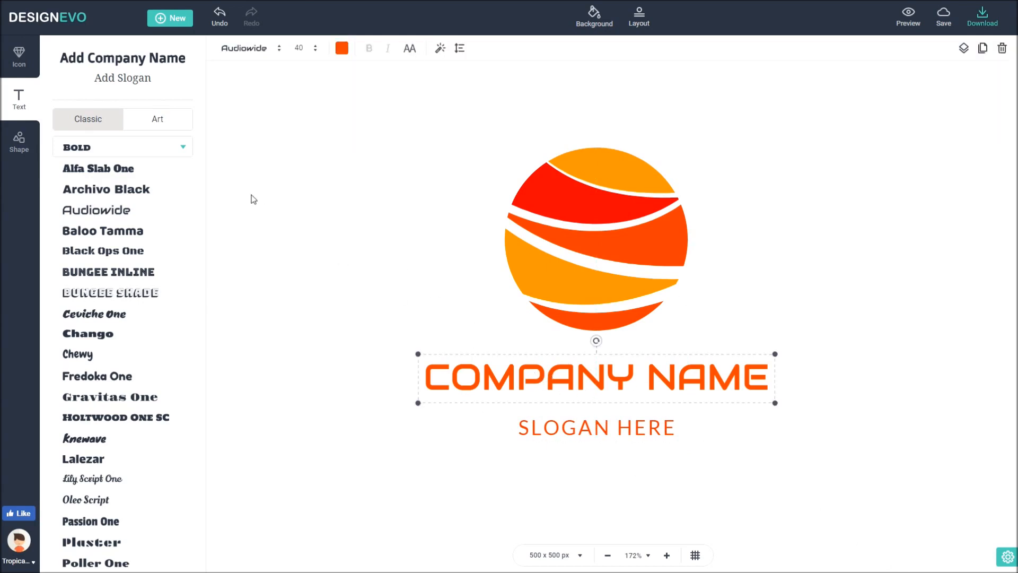
pyautogui.click(152, 127)
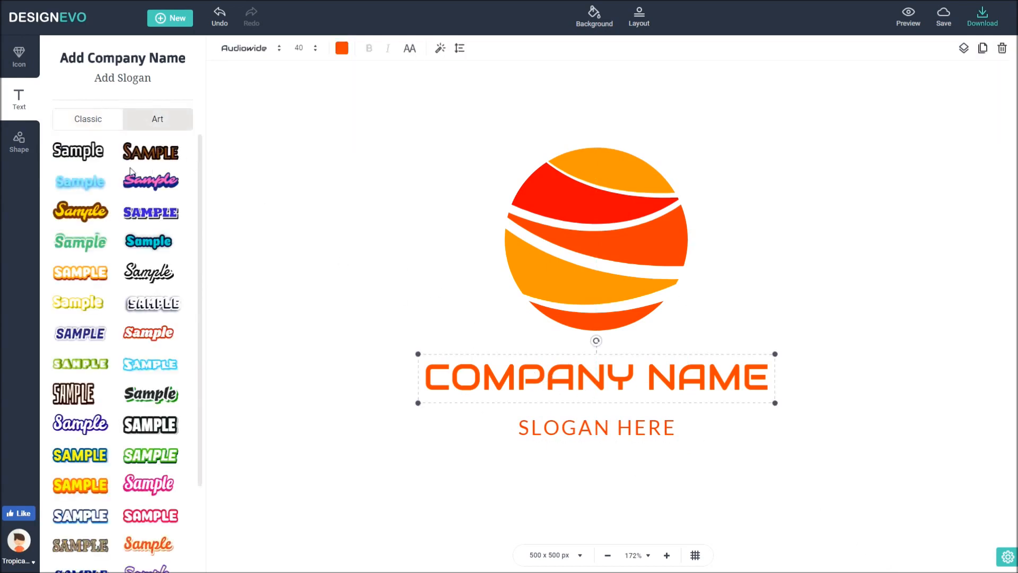
pyautogui.scroll(-3, 179, 421)
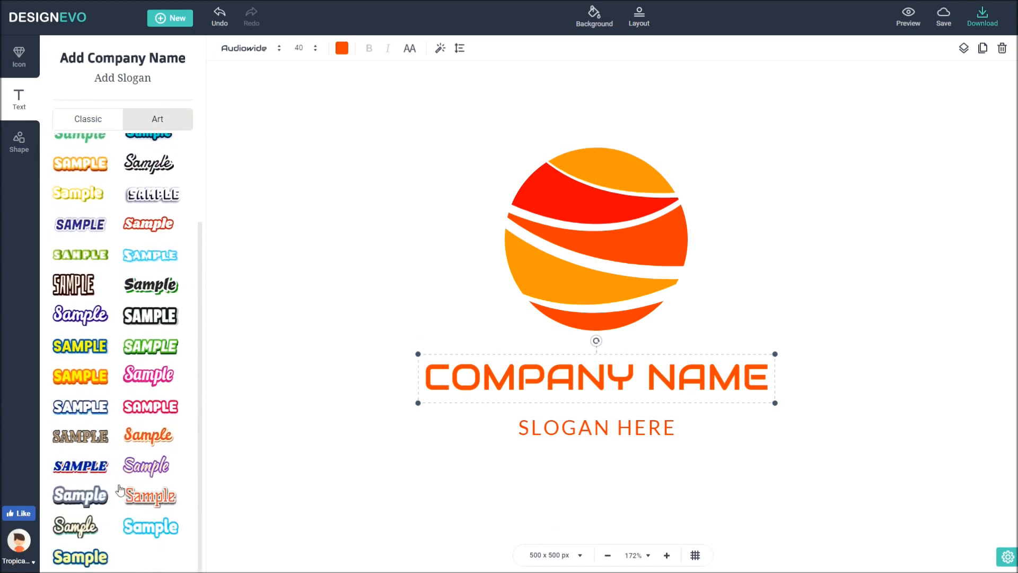
pyautogui.click(93, 471)
pyautogui.scroll(1, 102, 367)
pyautogui.scroll(3, 102, 367)
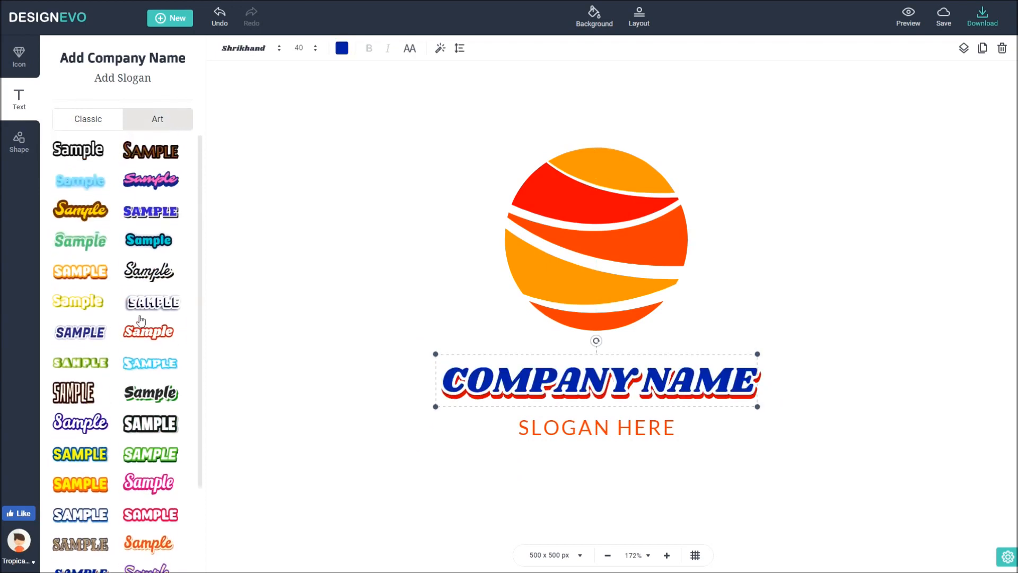
pyautogui.click(109, 214)
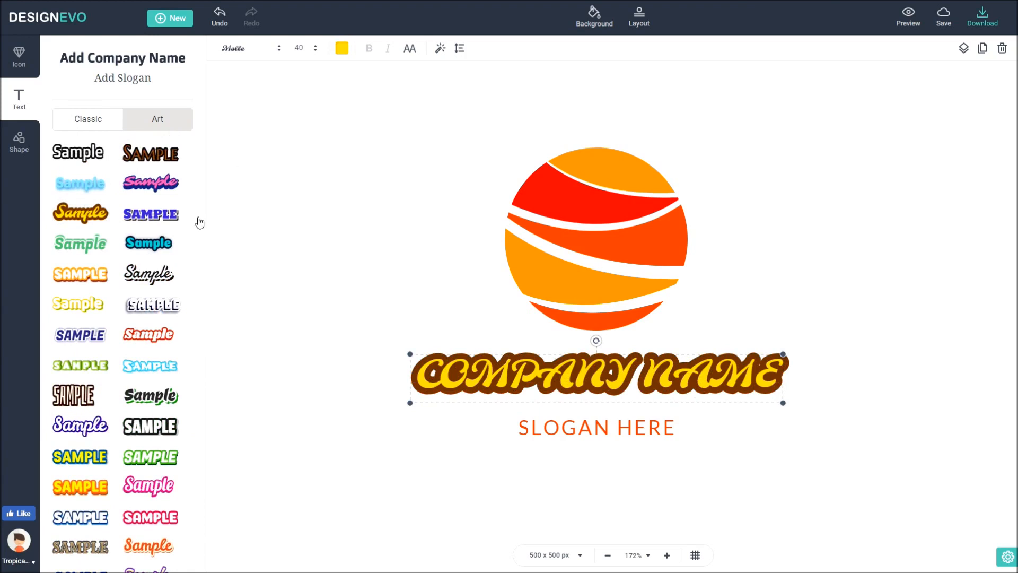
pyautogui.click(168, 243)
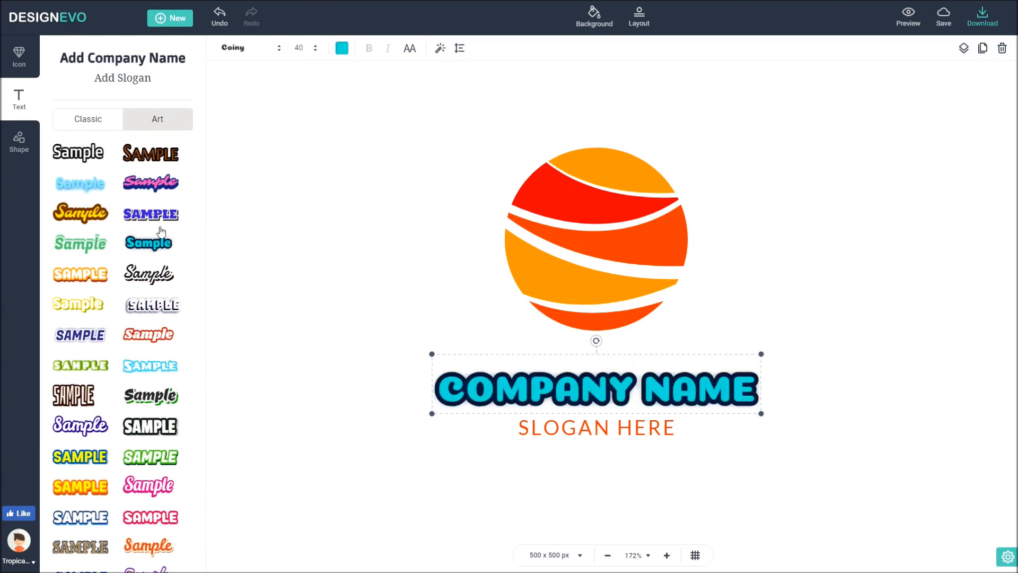
# Apply the yellow-and-orange Baloo Tamma art style to the COMPANY NAME text and recolor its fill to red, FF0B0B
pyautogui.scroll(-3, 168, 212)
pyautogui.click(94, 401)
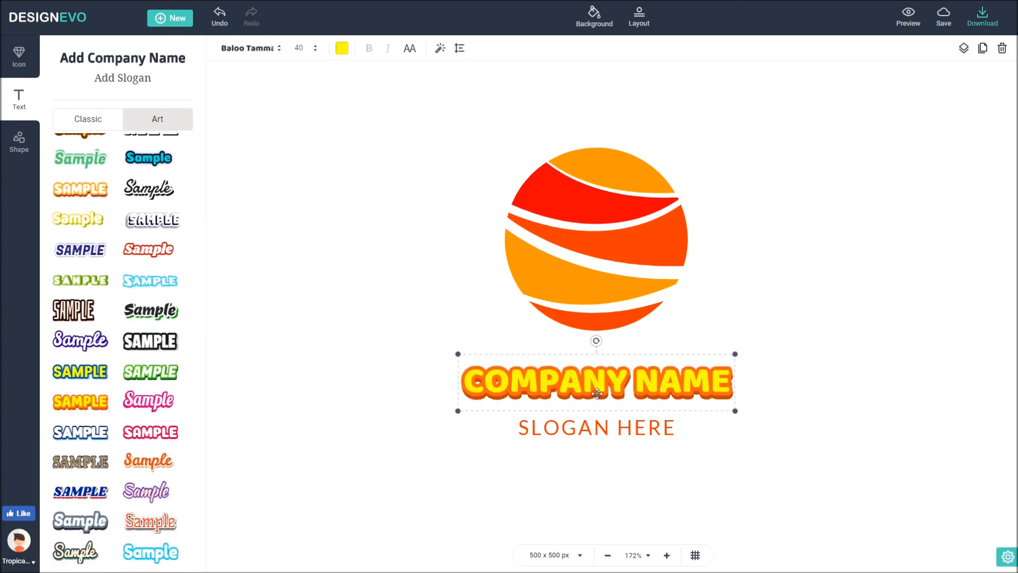
pyautogui.click(510, 459)
pyautogui.click(552, 374)
pyautogui.click(342, 48)
pyautogui.moveTo(433, 168); pyautogui.dragTo(455, 175)
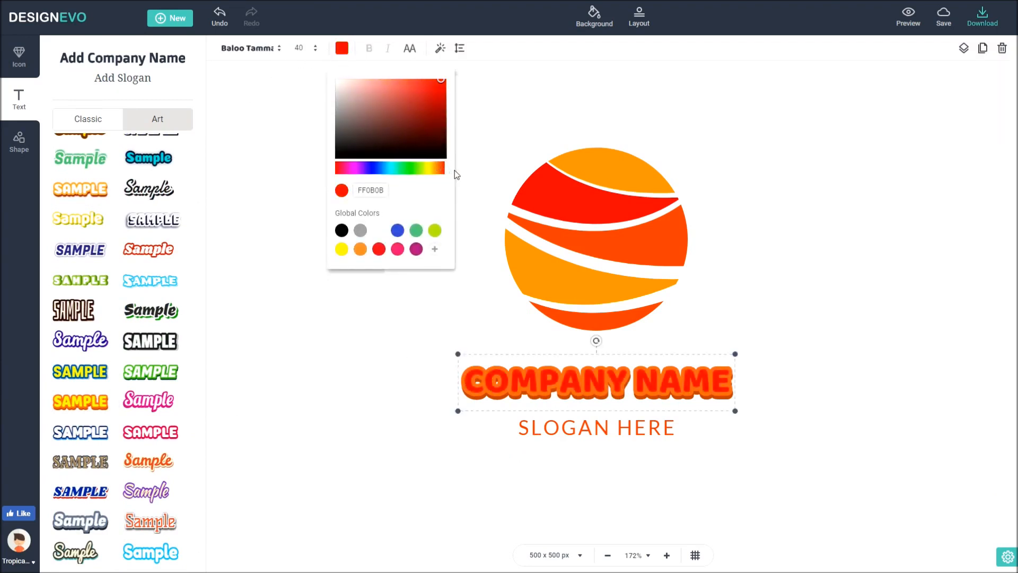
pyautogui.click(359, 384)
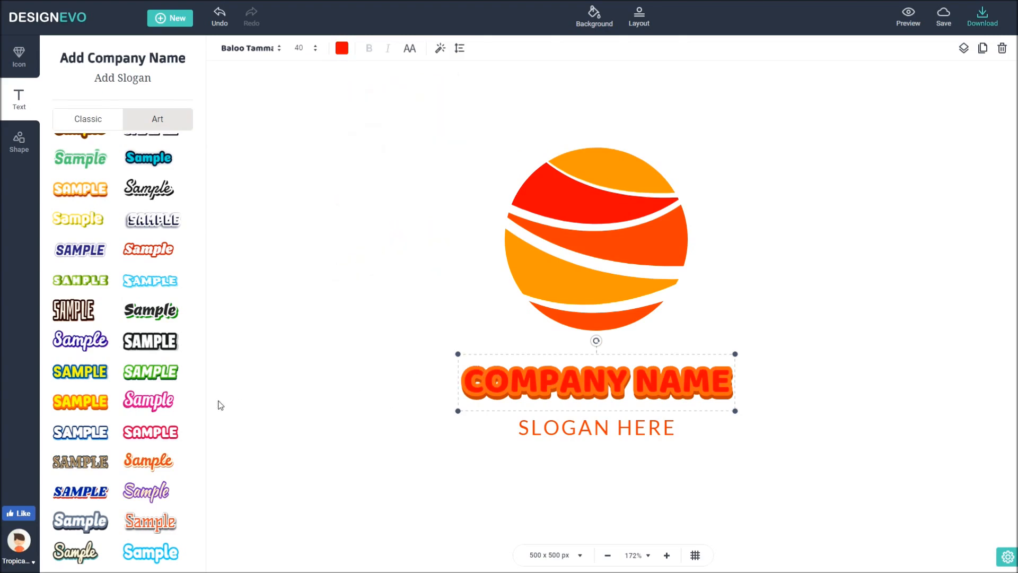
# Apply the art style with yellow letters and a blue outline to the COMPANY NAME text
pyautogui.scroll(-1, 122, 371)
pyautogui.click(80, 346)
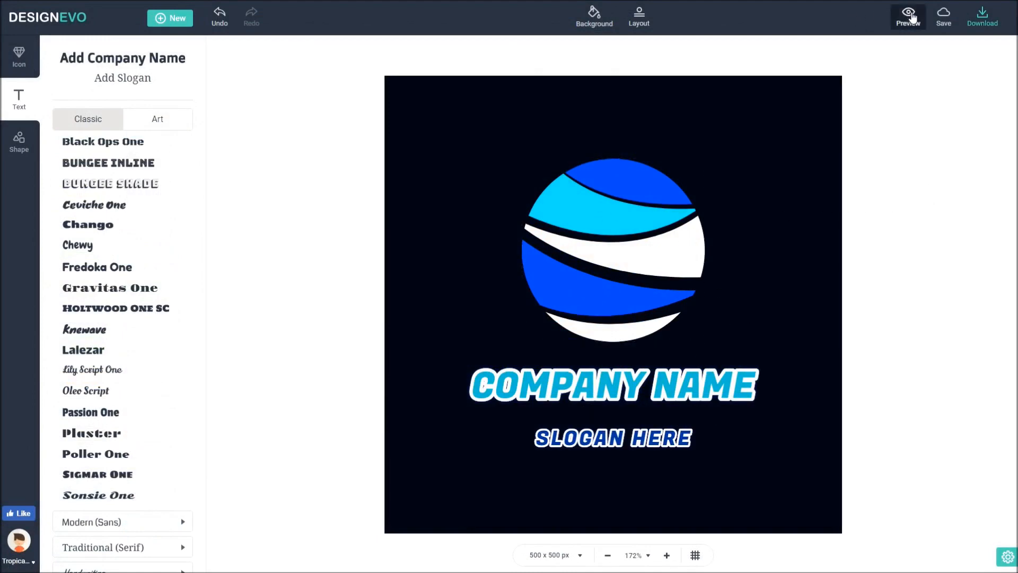
# Preview the logo on the business card, letterhead, notebook and website mockups, and close the preview
pyautogui.click(909, 17)
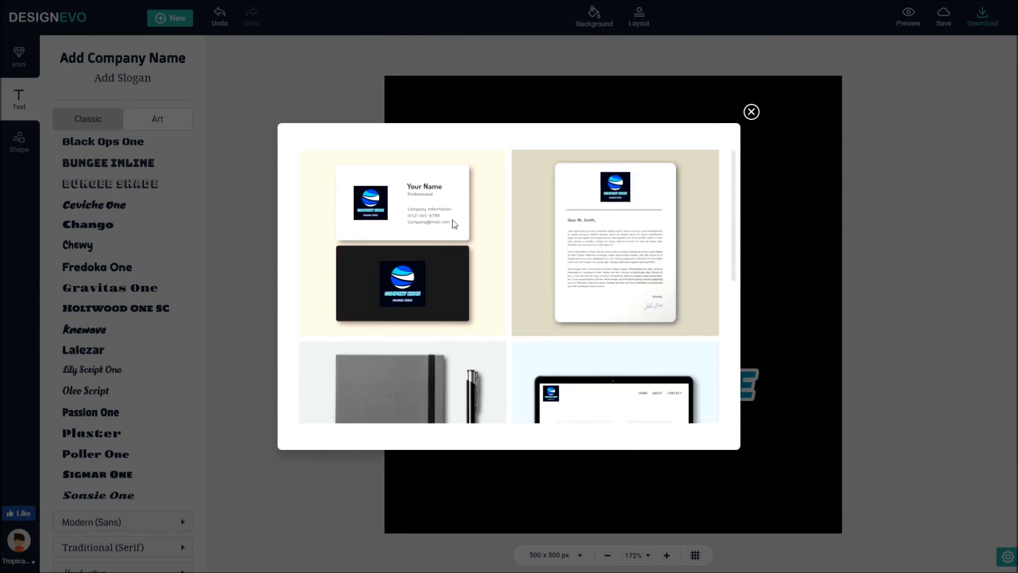
pyautogui.scroll(-2, 441, 200)
pyautogui.scroll(1, 461, 195)
pyautogui.scroll(-2, 484, 195)
pyautogui.scroll(2, 477, 201)
pyautogui.click(751, 112)
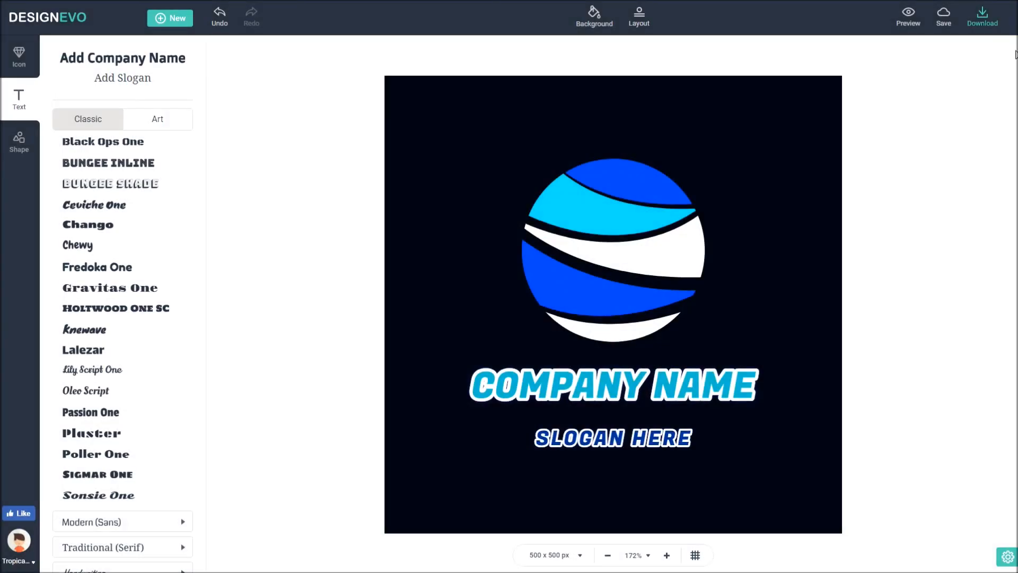
# Examine the download packages and the free option's credit requirements, and close the dialog without downloading
pyautogui.click(986, 23)
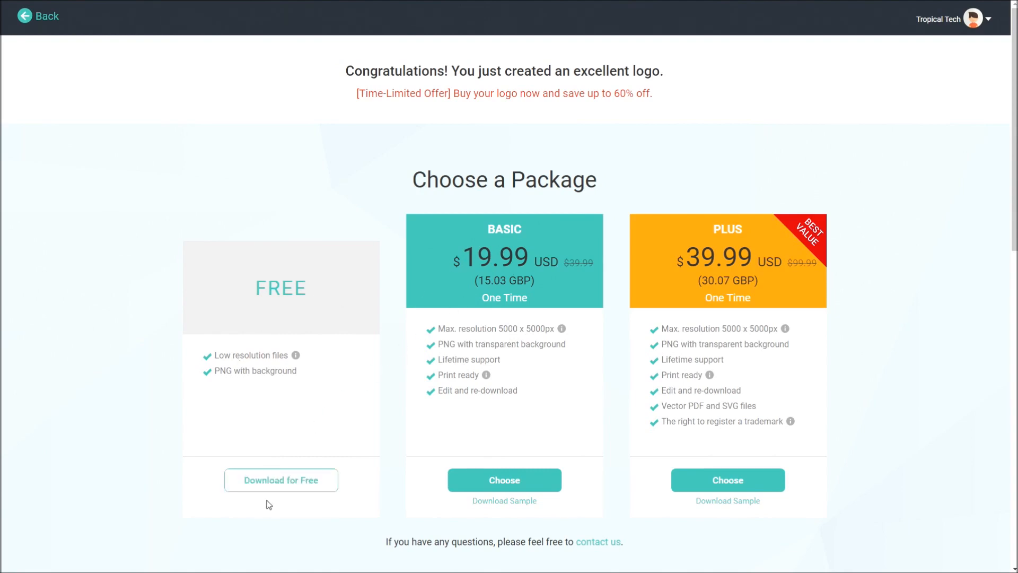
pyautogui.click(275, 479)
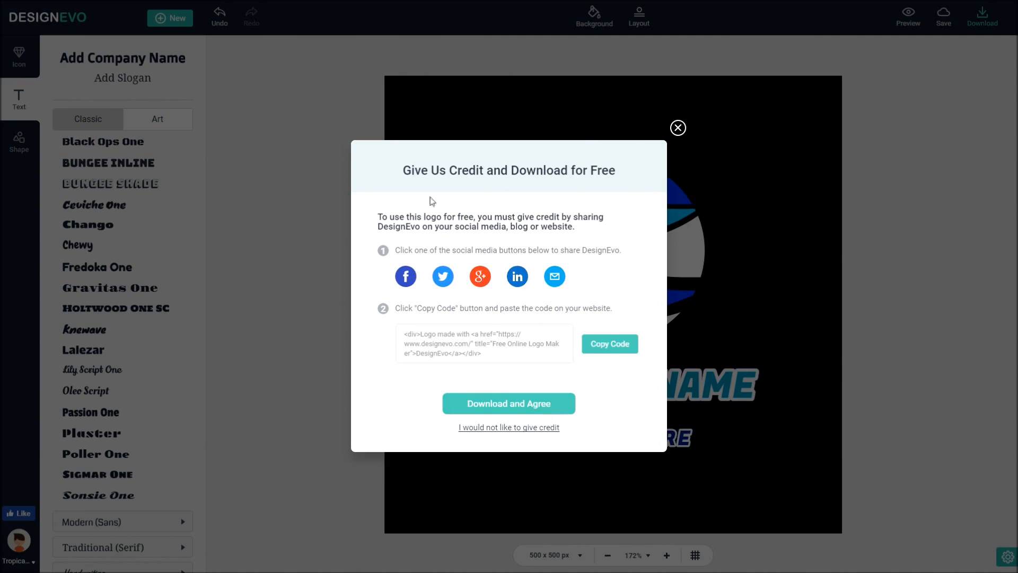
pyautogui.click(679, 127)
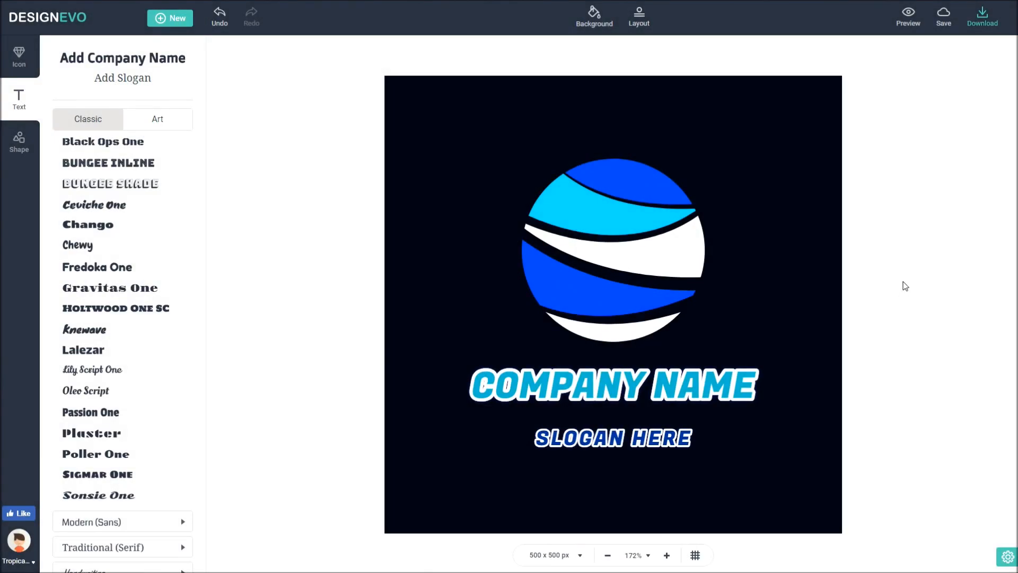